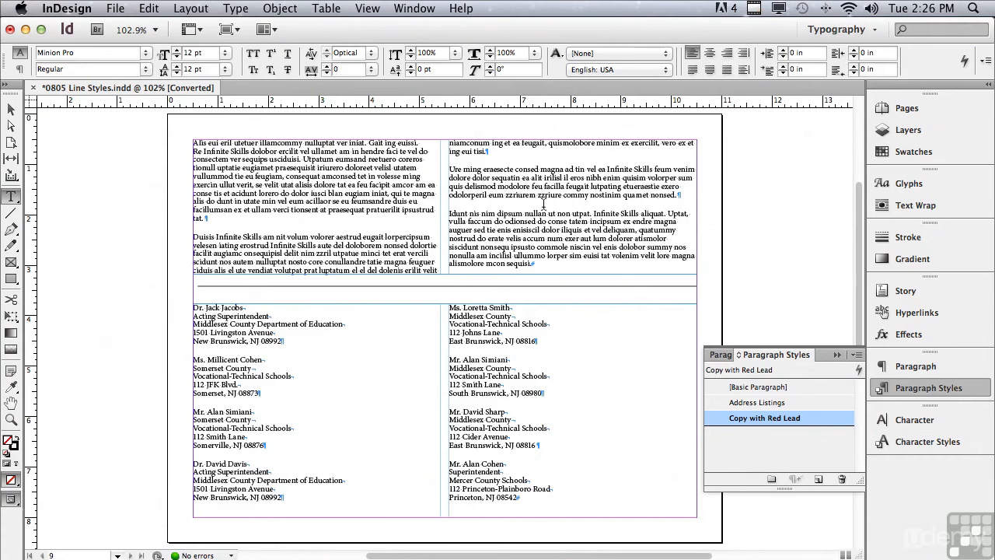
- Apply the RED BOLD CAPS character style to the first line of the paragraph beginning "Duisis Infinite Skills"
{"action": "left_click", "coordinate": [10, 420]}
{"action": "left_click_drag", "start_coordinate": [186, 136], "coordinate": [702, 240]}
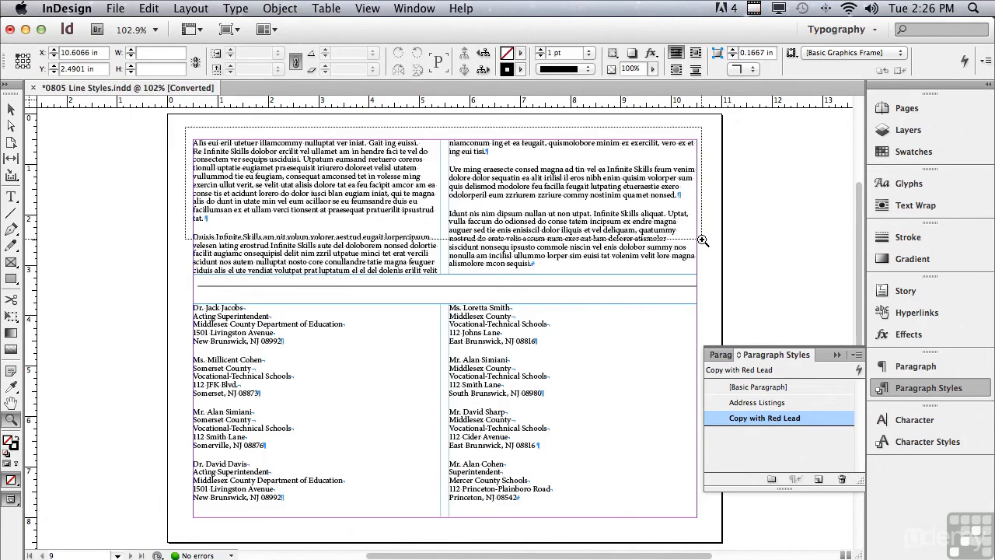
{"action": "left_click_drag", "start_coordinate": [703, 240], "coordinate": [702, 240]}
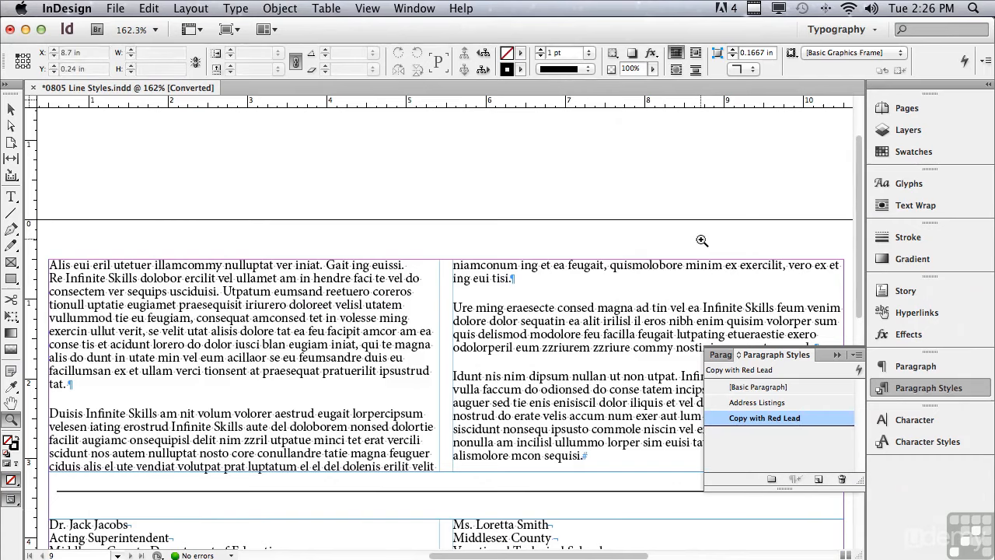
{"action": "left_click_drag", "start_coordinate": [857, 224], "coordinate": [855, 281]}
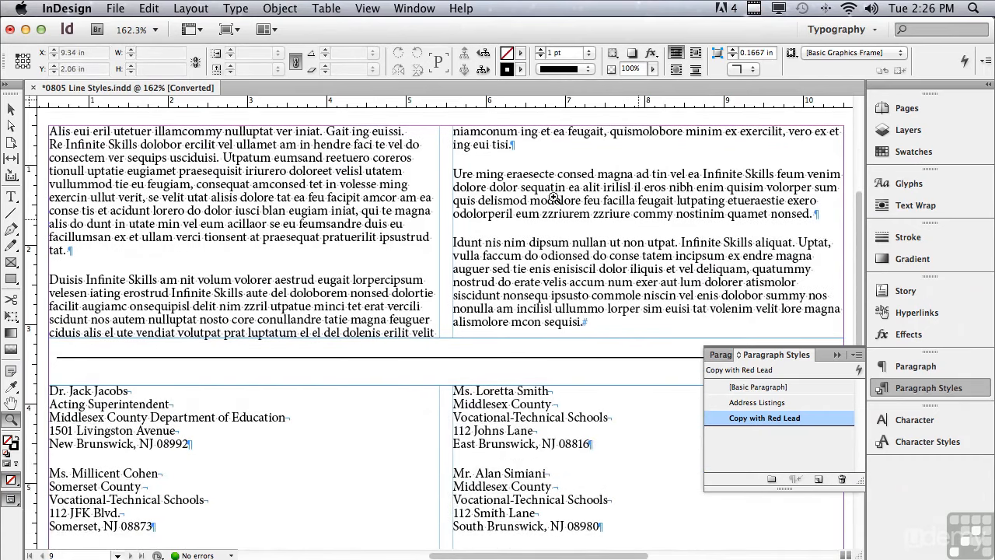
{"action": "left_click", "coordinate": [12, 197]}
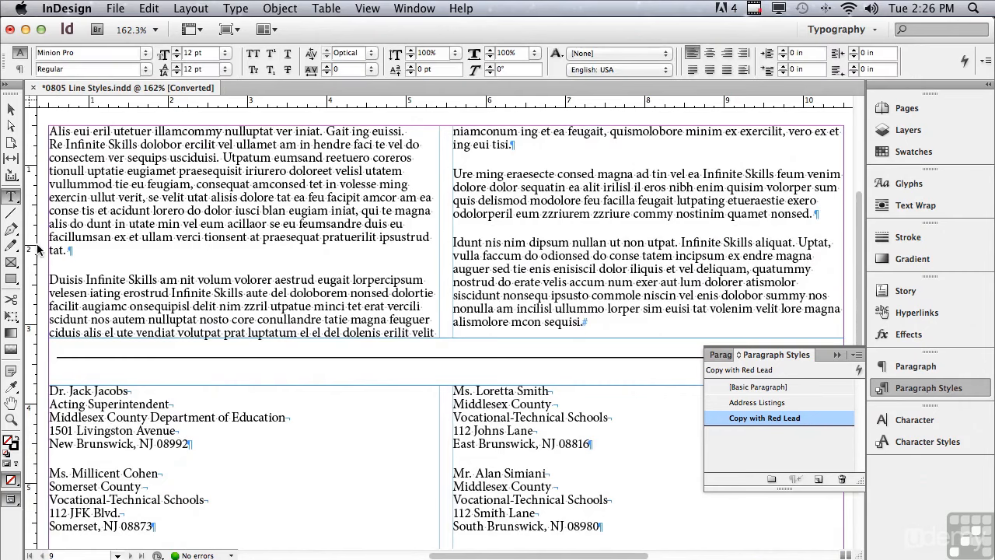
{"action": "left_click_drag", "start_coordinate": [51, 279], "coordinate": [406, 274]}
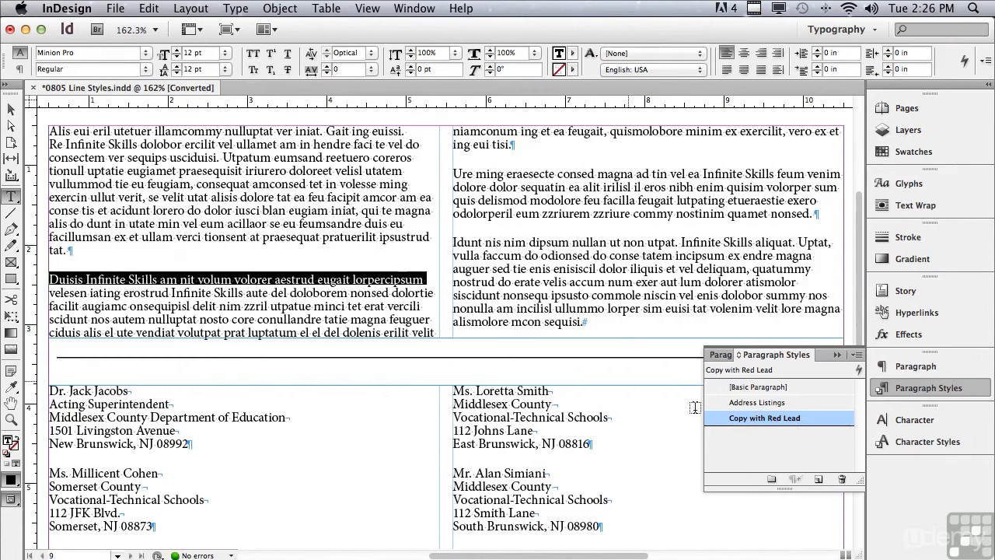
{"action": "left_click", "coordinate": [901, 444]}
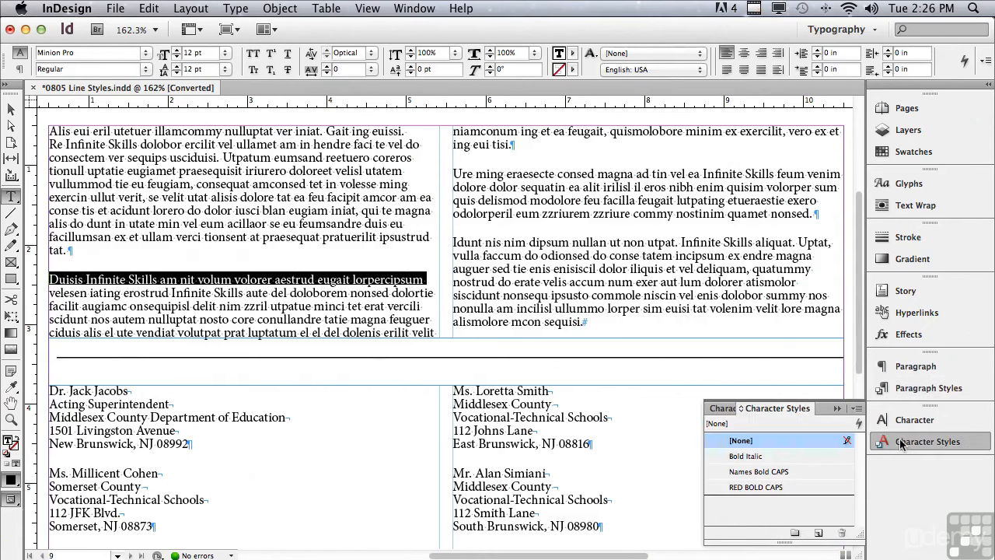
{"action": "left_click", "coordinate": [745, 488]}
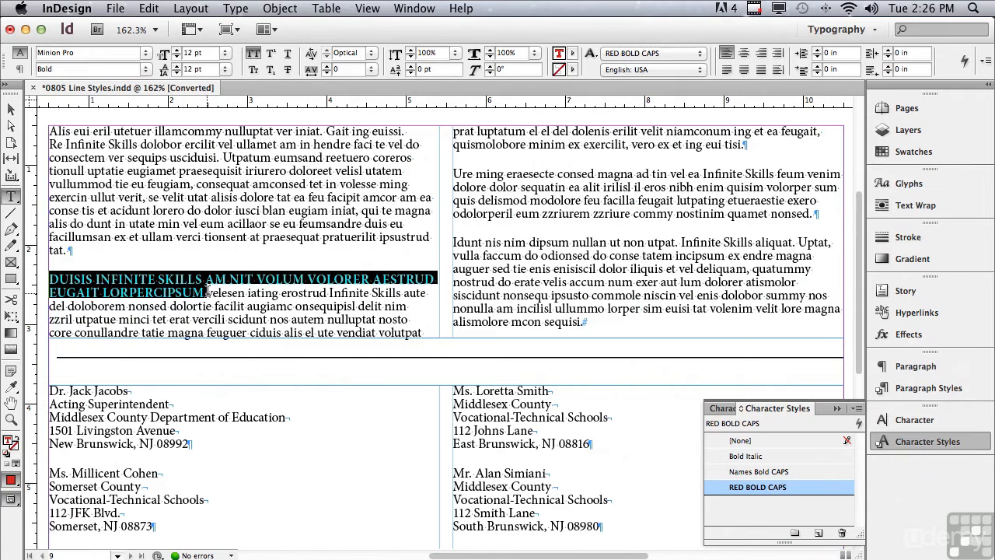
- Reset the wrapped words "eugait lorpercipsum" to the [None] character style and insert GHTR after "VOLUM" in the red line
{"action": "left_click", "coordinate": [204, 291]}
{"action": "left_click_drag", "start_coordinate": [204, 292], "coordinate": [35, 286]}
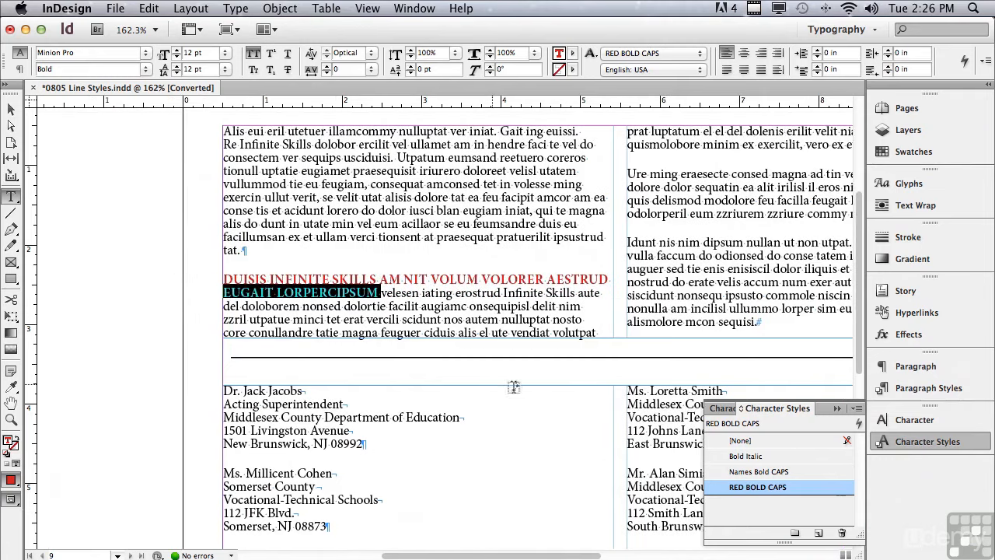
{"action": "left_click", "coordinate": [734, 441]}
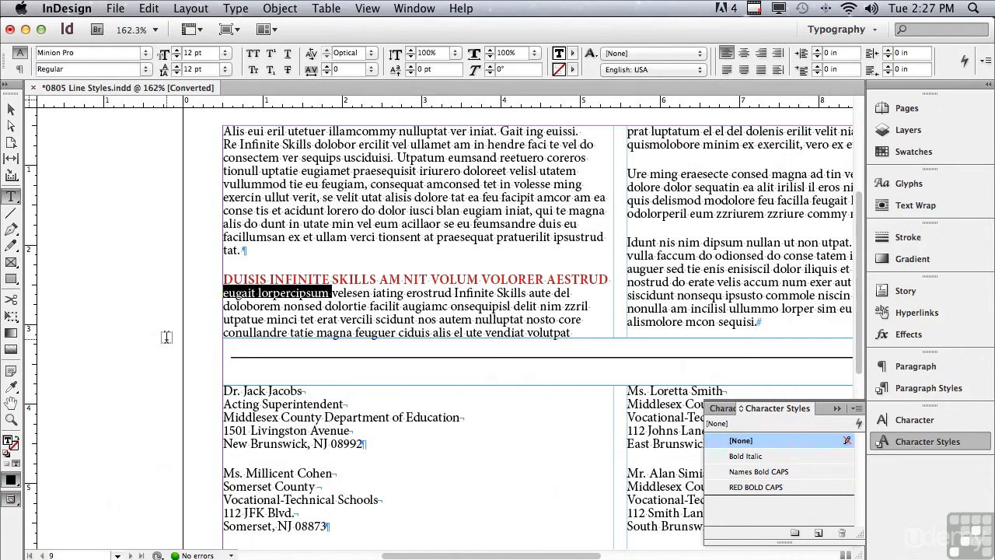
{"action": "left_click", "coordinate": [481, 278]}
{"action": "type", "text": "GHTR"}
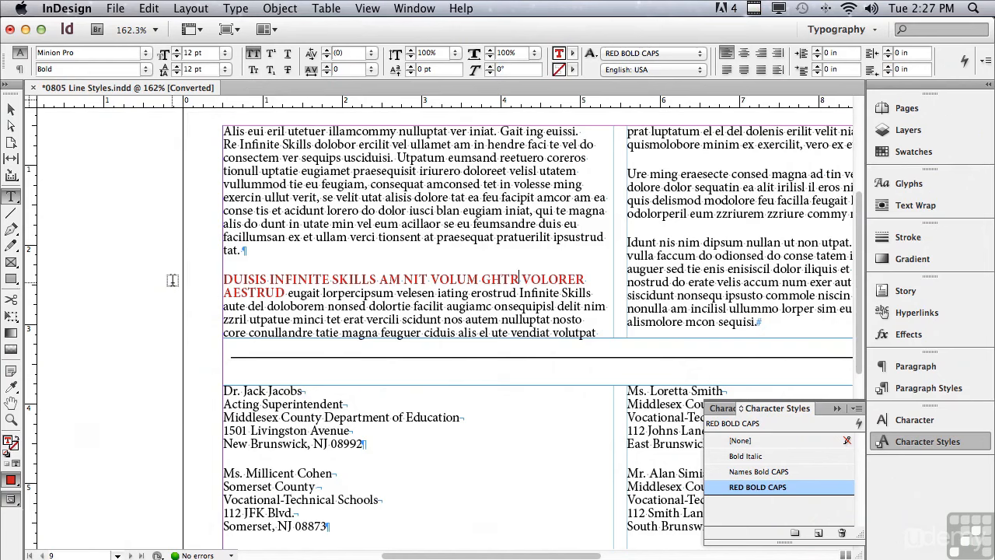
- Undo the inserted text and both character style changes in the "Duisis" paragraph, and clear the text selection
{"action": "key", "text": "super+z"}
{"action": "key", "text": "super+z"}
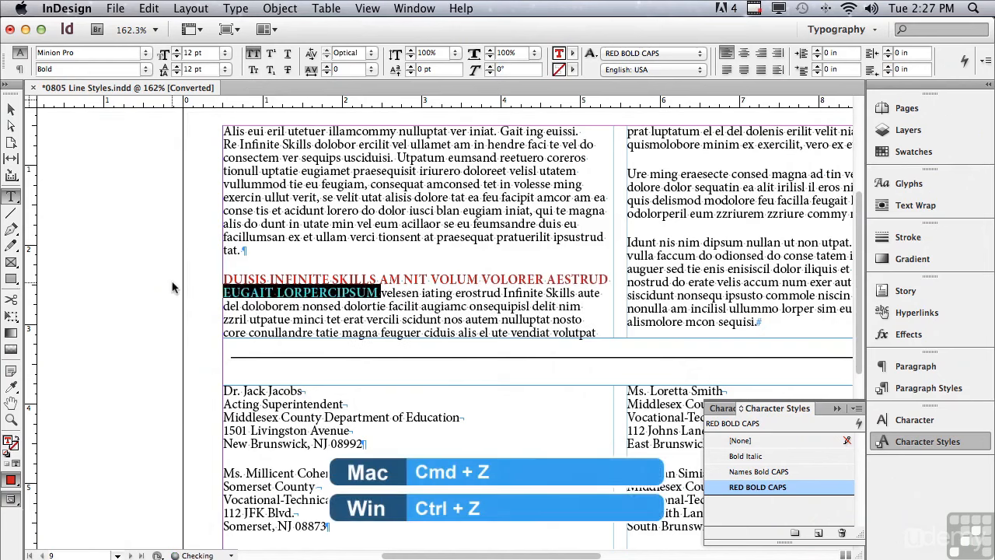
{"action": "key", "text": "super+z"}
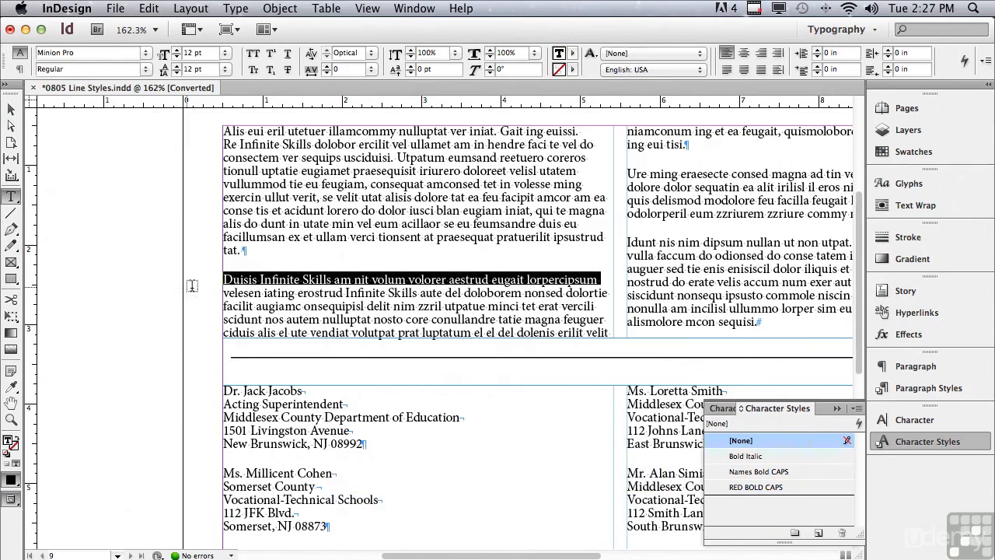
{"action": "left_click", "coordinate": [143, 265]}
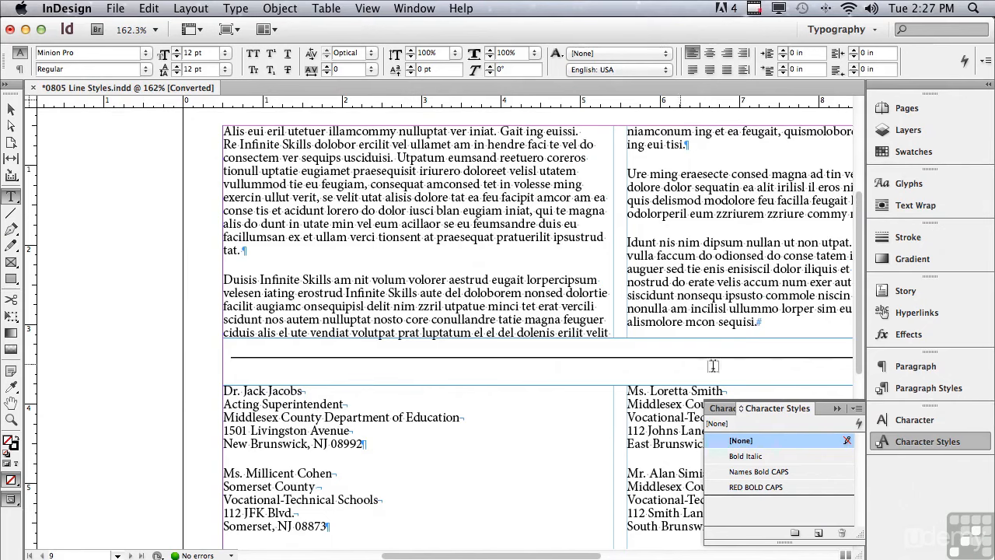
- Edit the Copy with Red Lead paragraph style to add a nested line style using RED BOLD CAPS for 1 line
{"action": "left_click", "coordinate": [929, 389]}
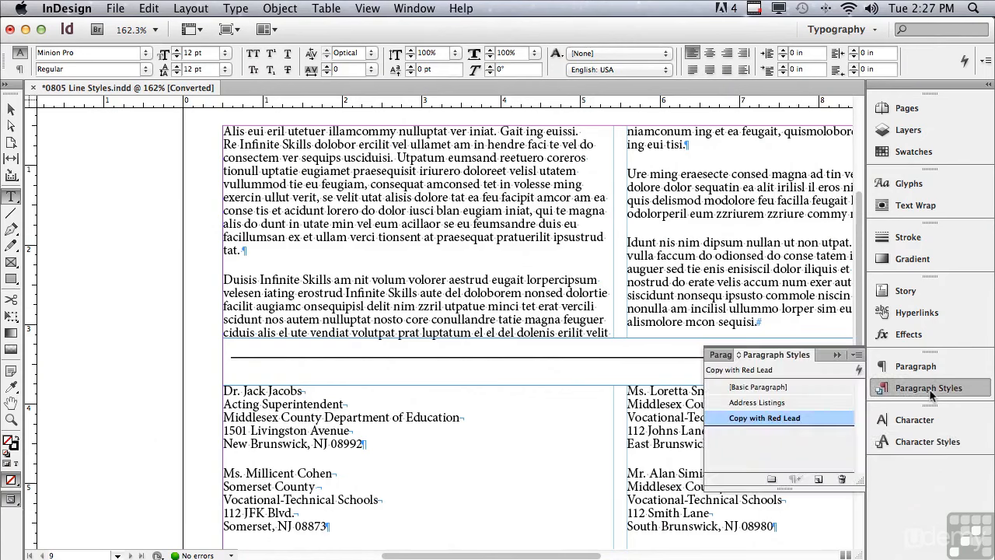
{"action": "double_click", "coordinate": [765, 419]}
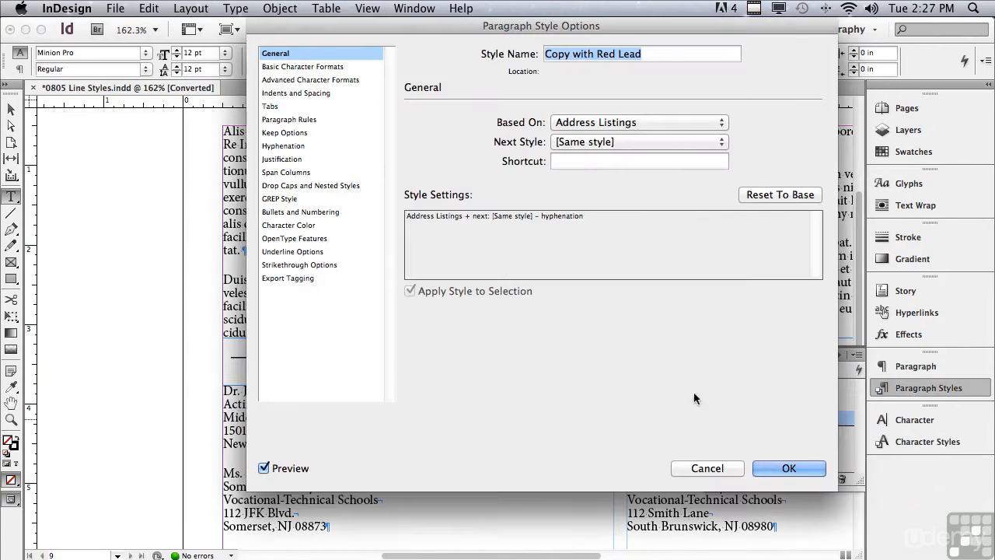
{"action": "left_click", "coordinate": [286, 186]}
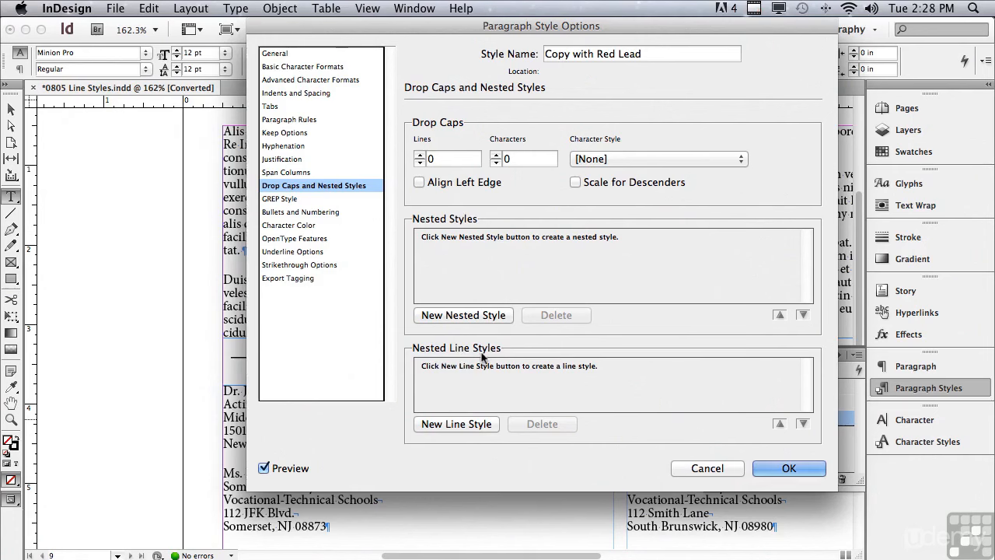
{"action": "left_click", "coordinate": [439, 428]}
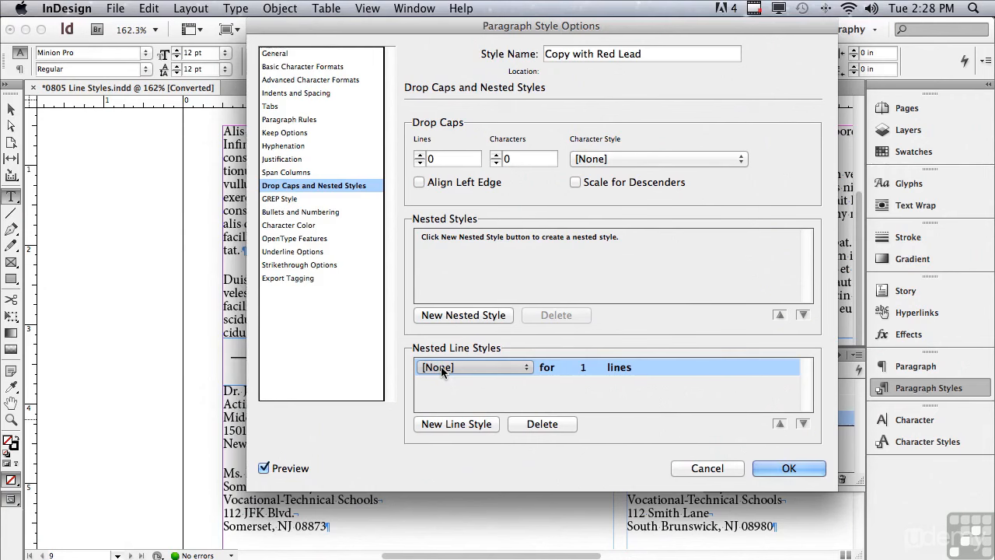
{"action": "left_click", "coordinate": [440, 368]}
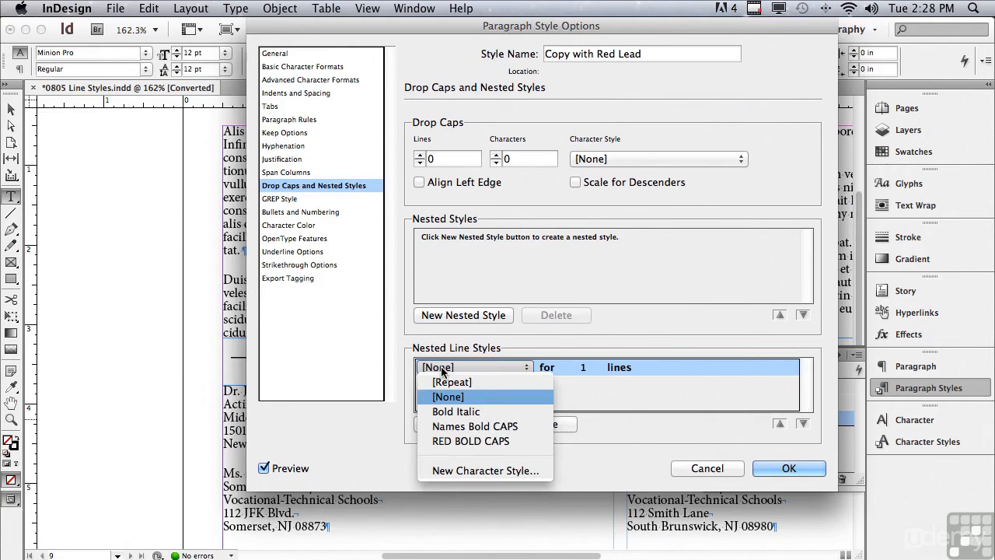
{"action": "left_click", "coordinate": [445, 441]}
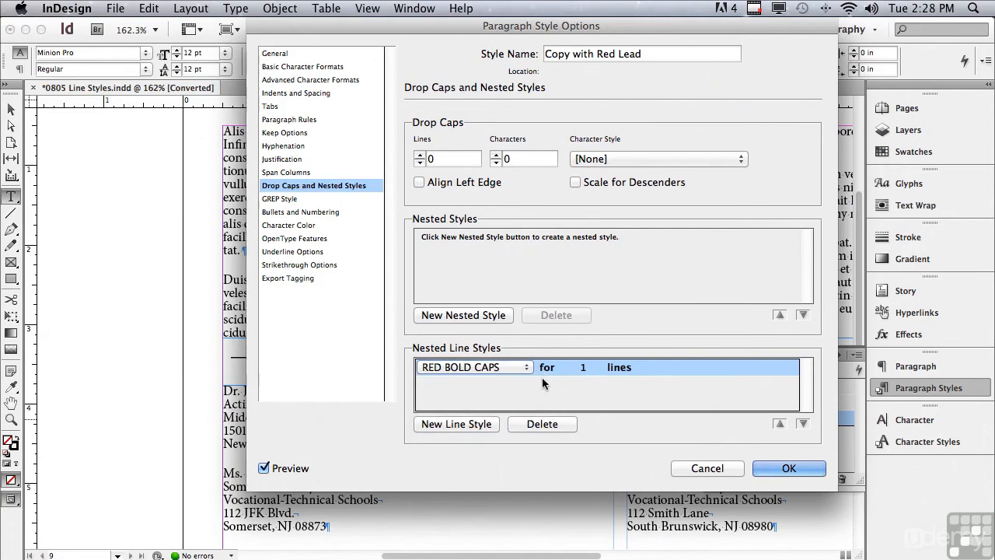
{"action": "left_click_drag", "start_coordinate": [336, 29], "coordinate": [544, 86]}
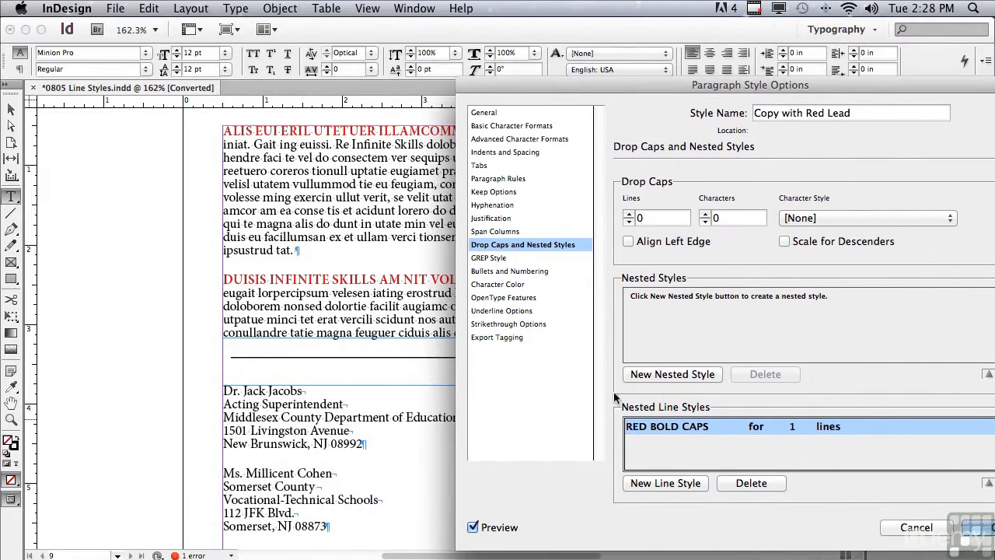
{"action": "left_click", "coordinate": [642, 449]}
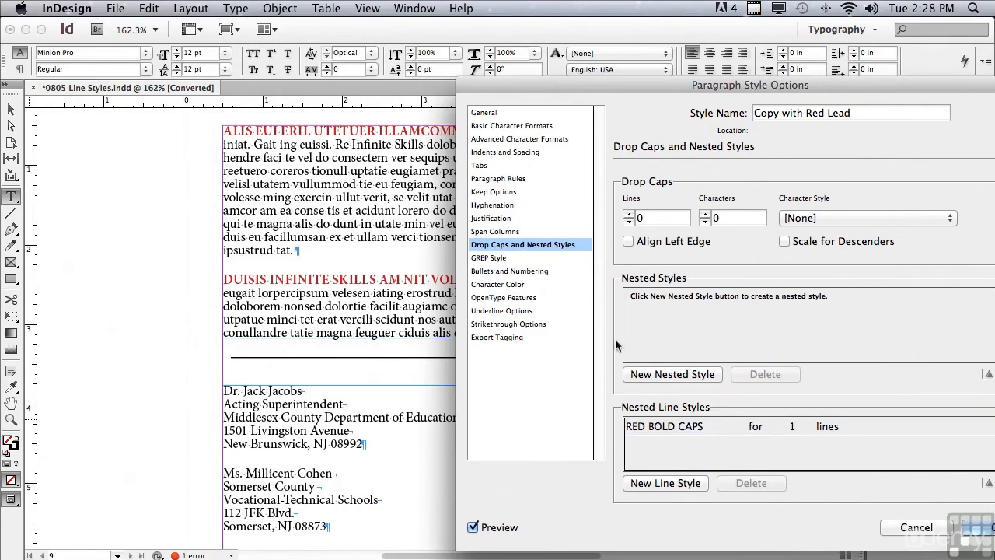
{"action": "left_click_drag", "start_coordinate": [569, 85], "coordinate": [445, 57]}
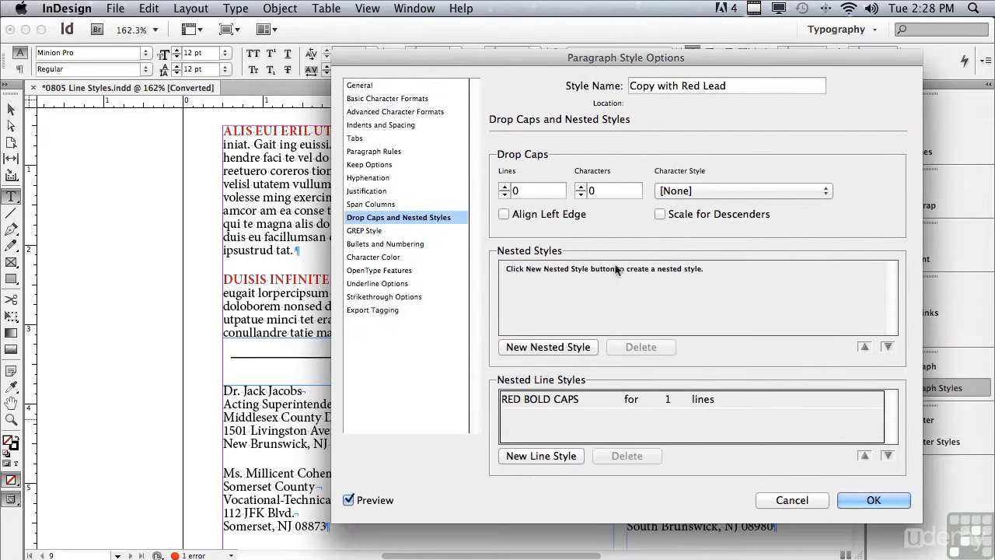
{"action": "left_click", "coordinate": [874, 500]}
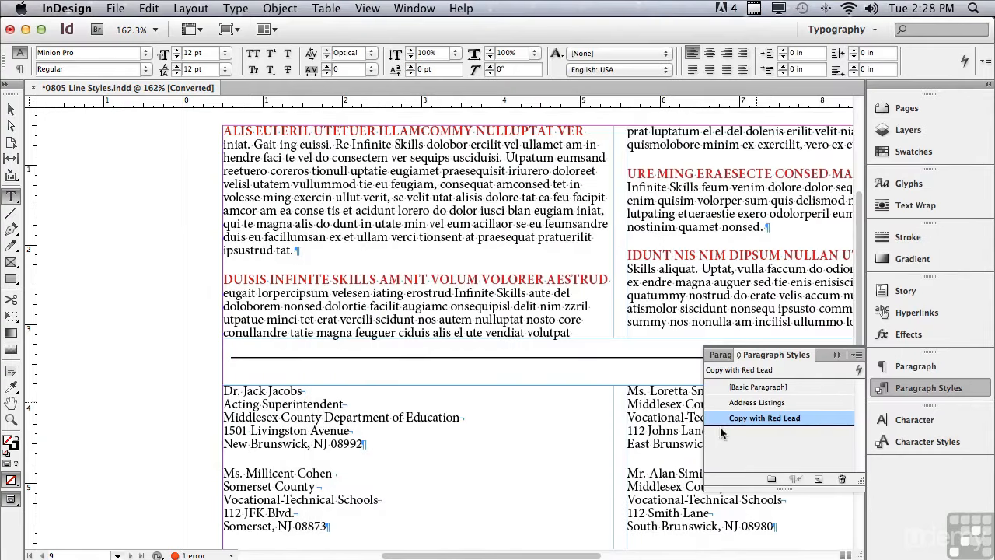
- Replace "AM NIT VOLUM VOLORER" in the first line of the "Duisis" paragraph with "type other words"
{"action": "left_click_drag", "start_coordinate": [581, 557], "coordinate": [608, 557]}
{"action": "left_click_drag", "start_coordinate": [282, 278], "coordinate": [381, 279]}
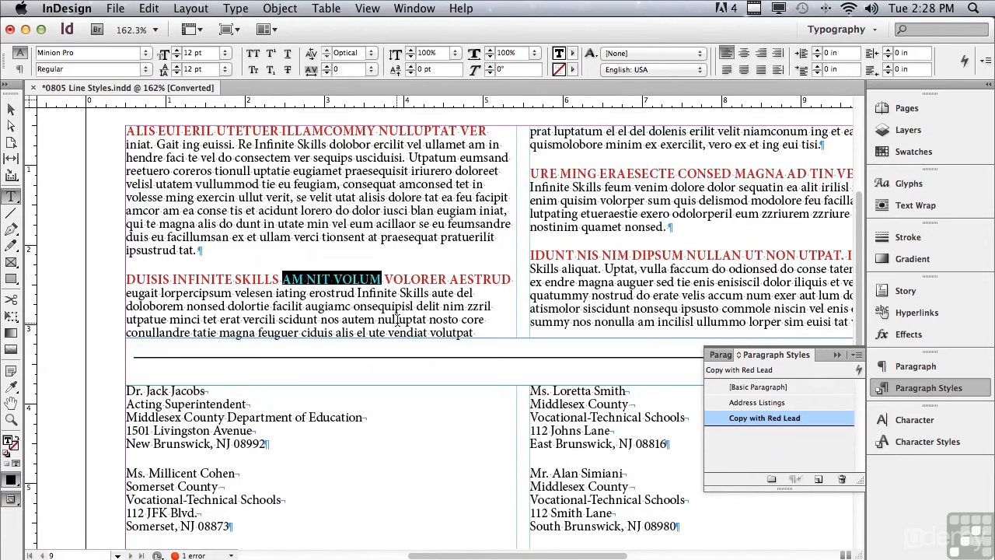
{"action": "key", "text": "BackSpace"}
{"action": "left_click_drag", "start_coordinate": [281, 278], "coordinate": [345, 278]}
{"action": "key", "text": "BackSpace"}
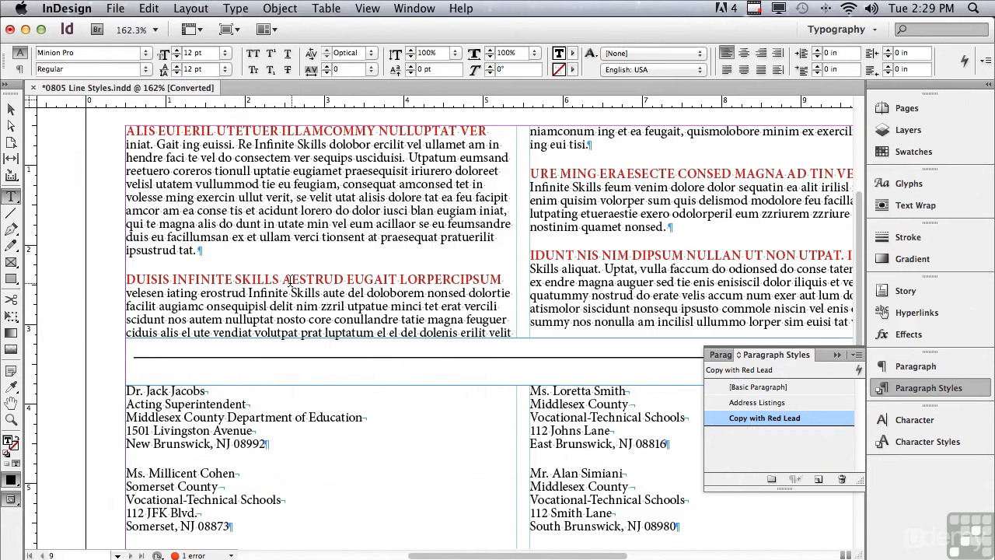
{"action": "type", "text": "type oth"}
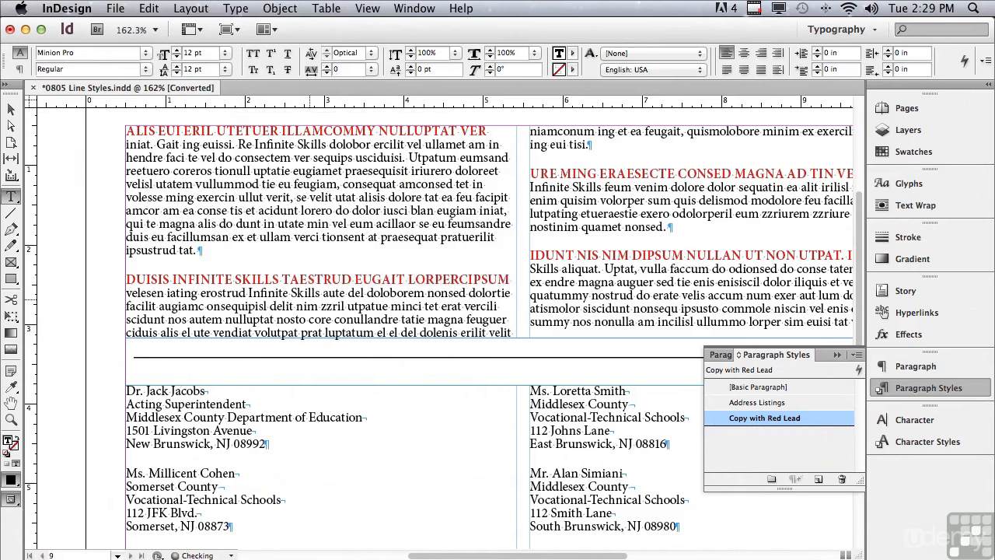
{"action": "type", "text": "er words"}
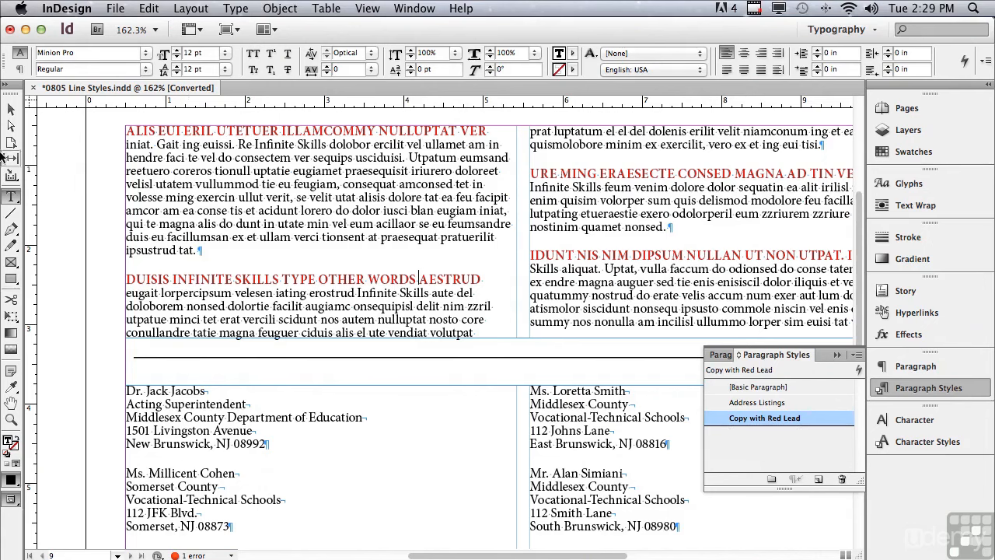
- Try a three-column layout for the upper text frame with preview on, discard the change, and deselect the frame
{"action": "left_click", "coordinate": [11, 109]}
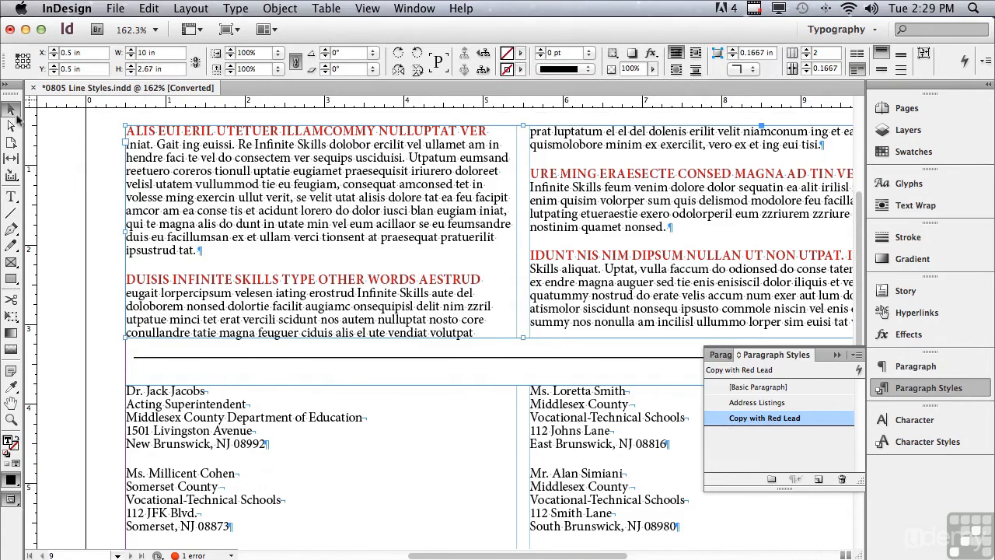
{"action": "left_click", "coordinate": [272, 10]}
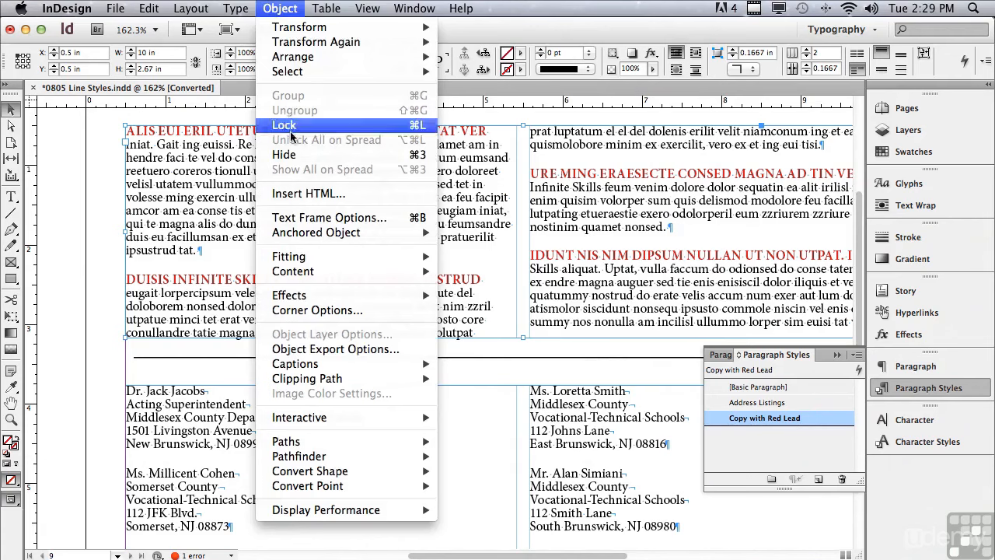
{"action": "left_click", "coordinate": [283, 221]}
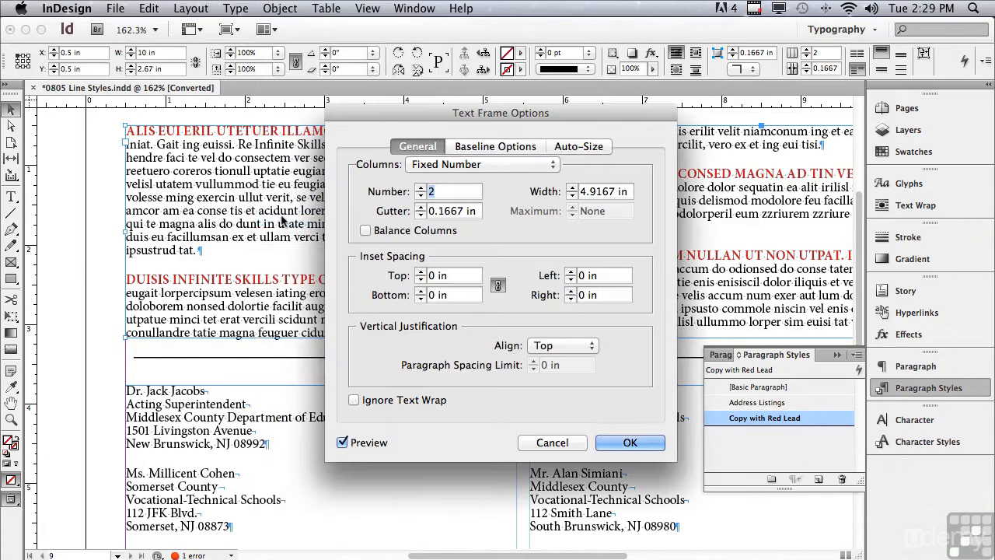
{"action": "left_click", "coordinate": [420, 188]}
{"action": "left_click_drag", "start_coordinate": [393, 106], "coordinate": [327, 336]}
{"action": "left_click_drag", "start_coordinate": [290, 336], "coordinate": [274, 204]}
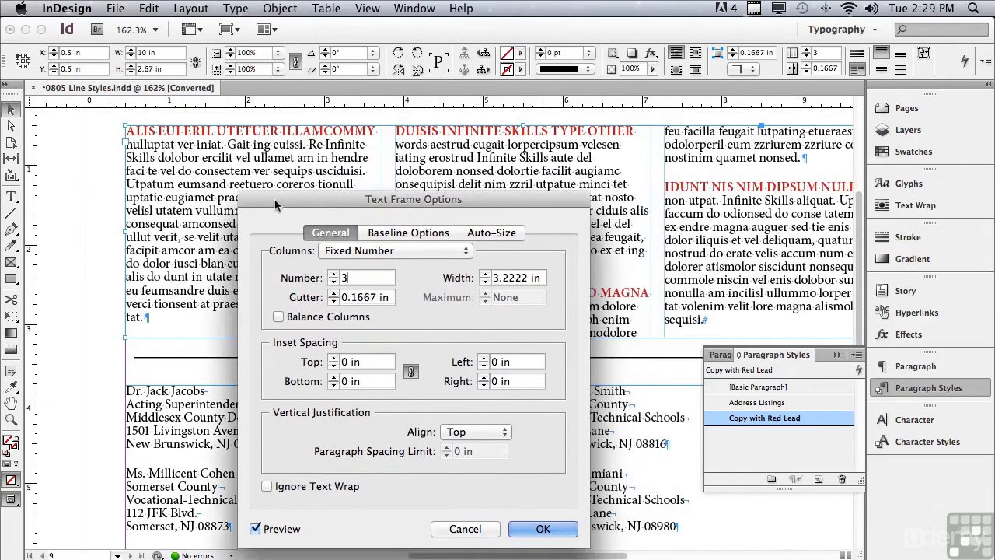
{"action": "left_click", "coordinate": [255, 529]}
{"action": "left_click", "coordinate": [255, 529]}
{"action": "left_click_drag", "start_coordinate": [325, 208], "coordinate": [315, 422]}
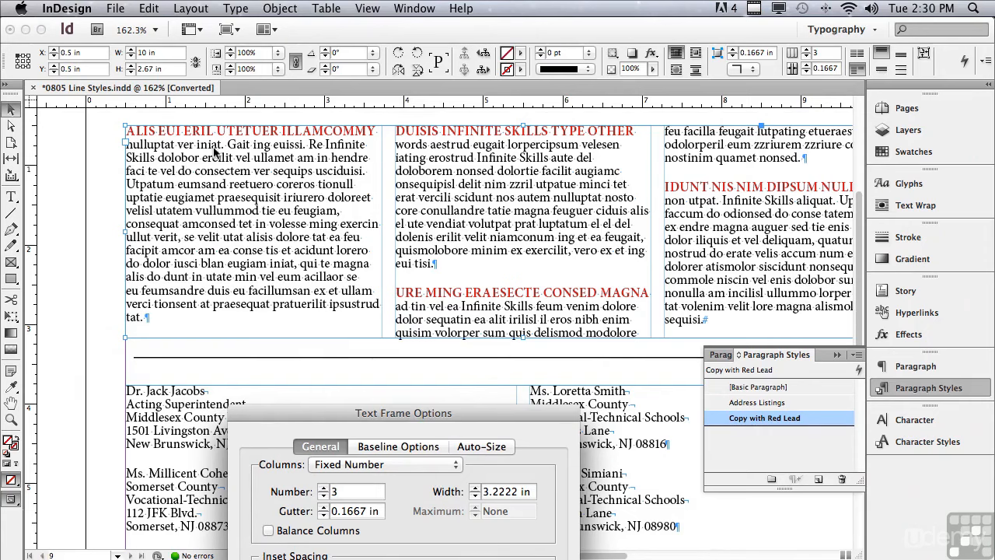
{"action": "left_click_drag", "start_coordinate": [293, 414], "coordinate": [381, 153]}
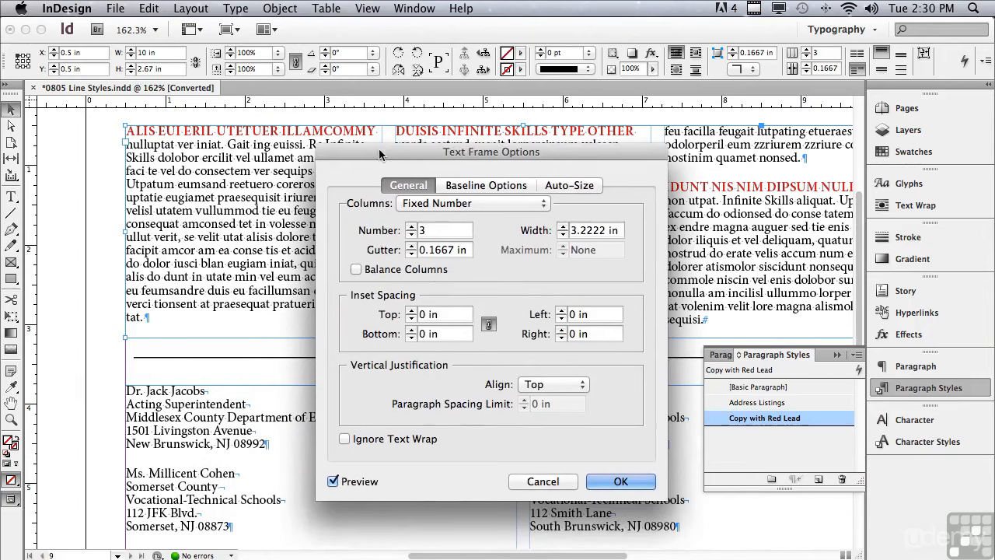
{"action": "left_click", "coordinate": [511, 483]}
{"action": "left_click", "coordinate": [70, 325]}
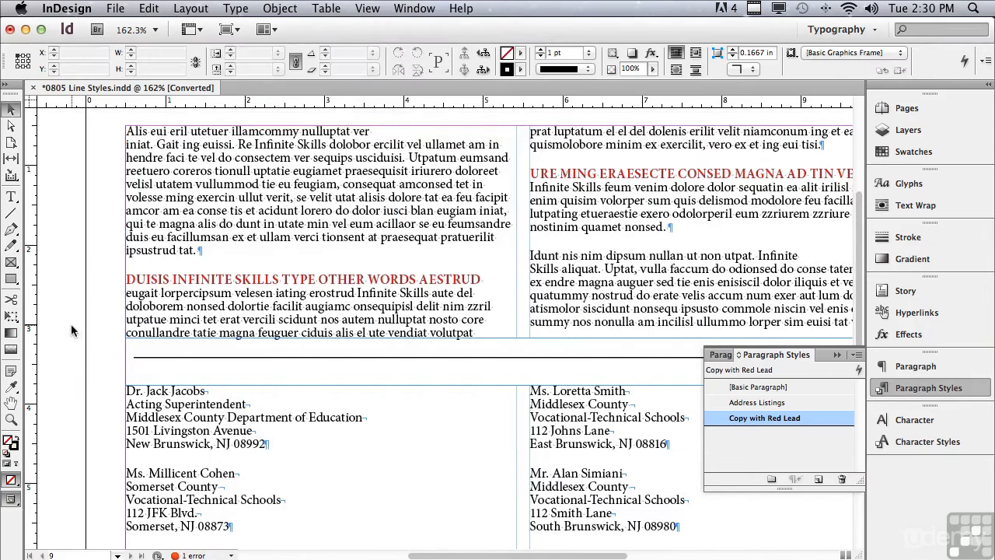
- Edit the Address Listings paragraph style to add a nested line style using Names Bold CAPS for 1 line
{"action": "left_click_drag", "start_coordinate": [858, 268], "coordinate": [853, 371]}
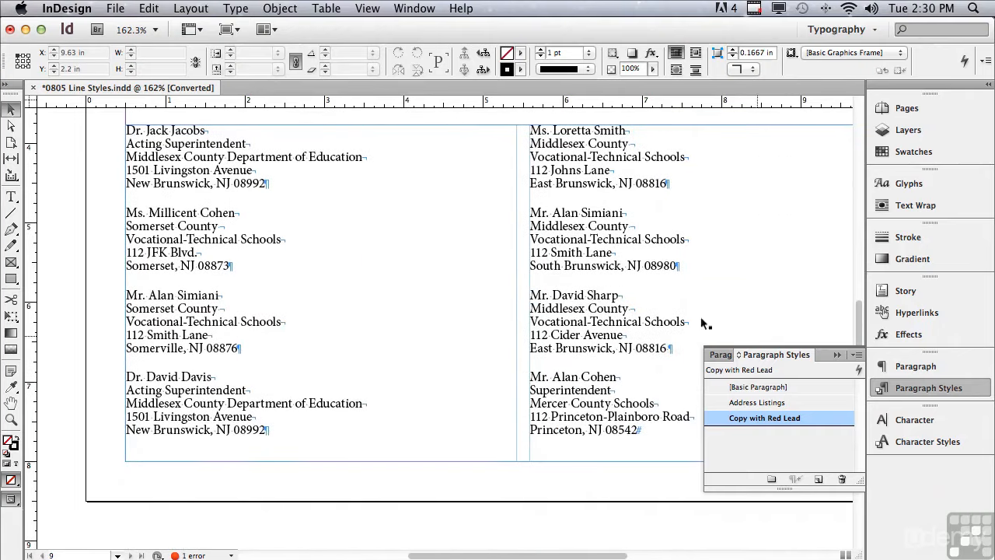
{"action": "double_click", "coordinate": [252, 131]}
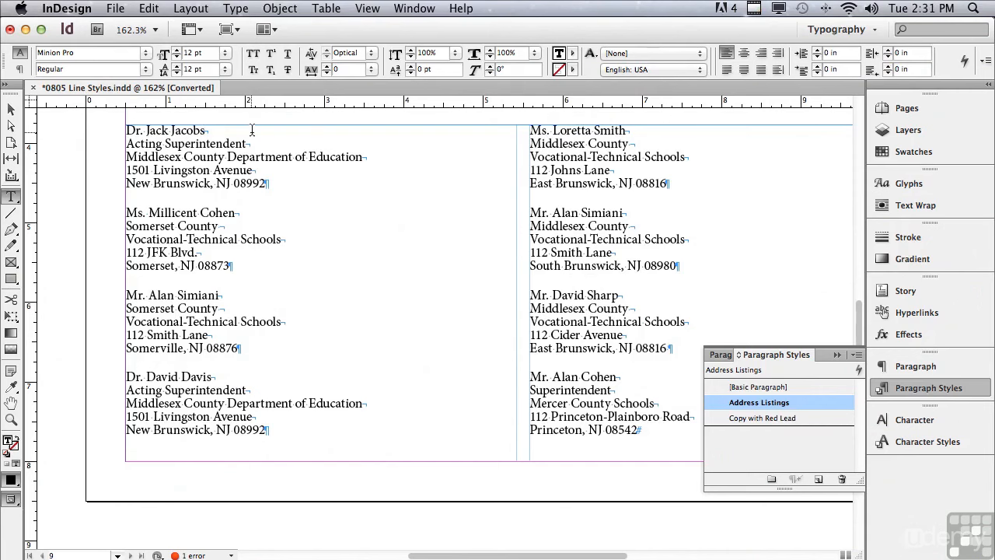
{"action": "double_click", "coordinate": [740, 405]}
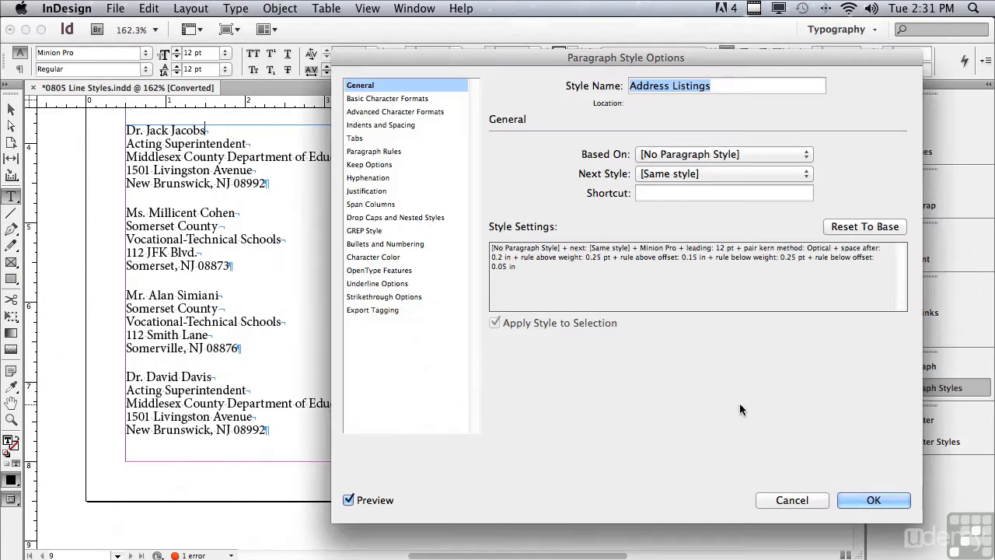
{"action": "left_click", "coordinate": [378, 219]}
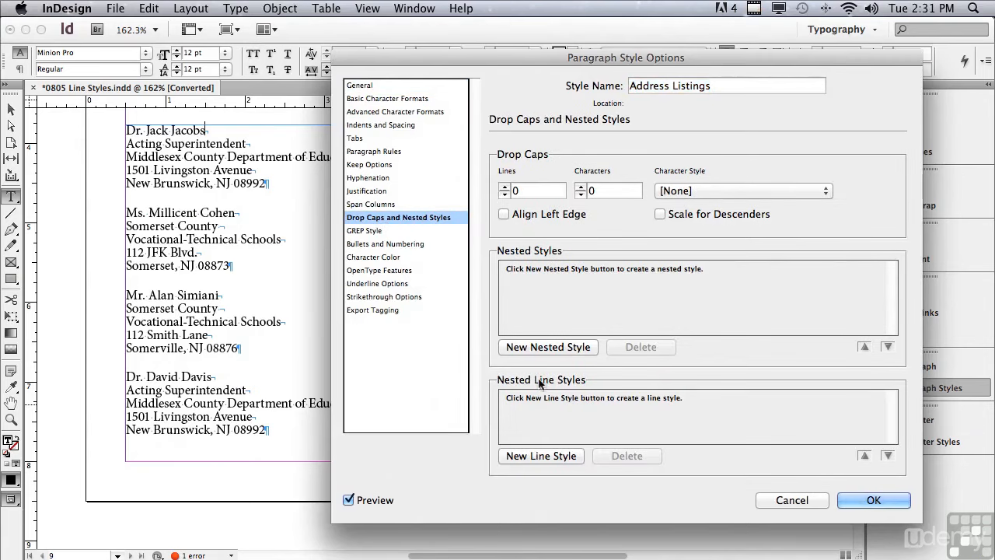
{"action": "left_click", "coordinate": [519, 457]}
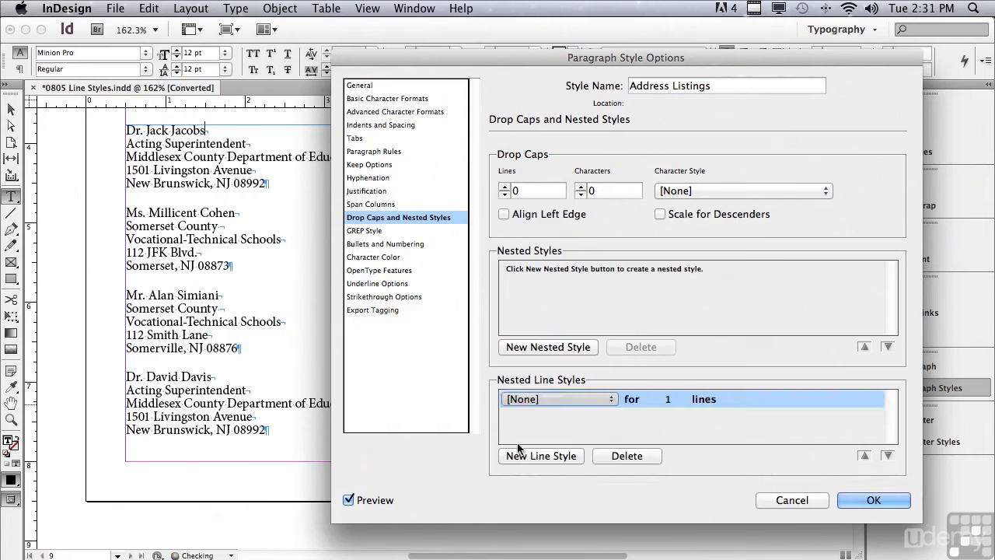
{"action": "left_click", "coordinate": [518, 399]}
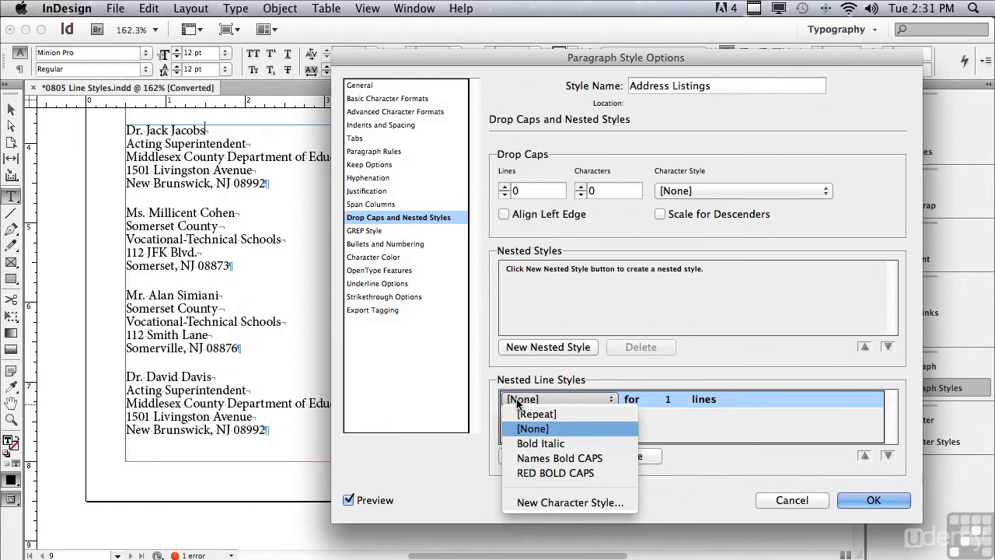
{"action": "left_click", "coordinate": [527, 458]}
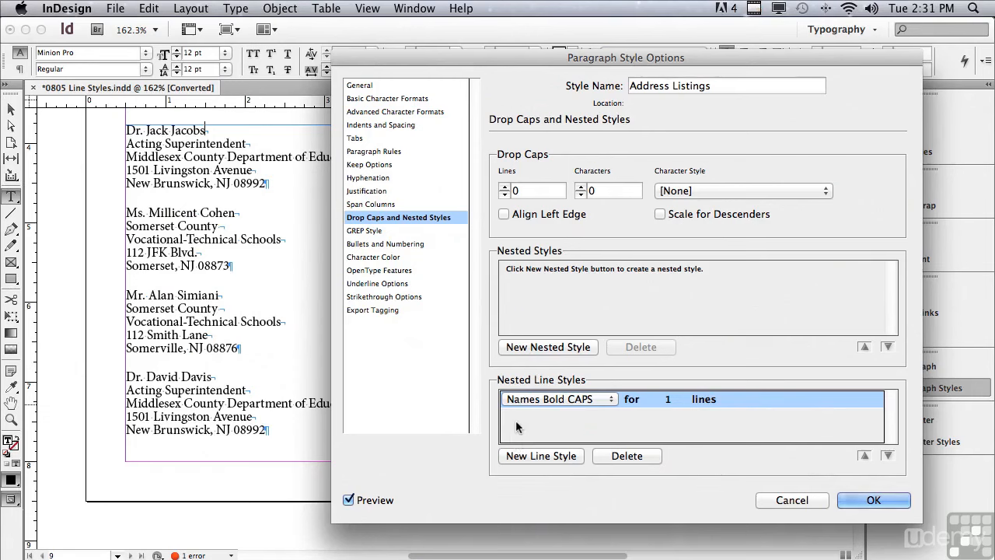
{"action": "left_click", "coordinate": [517, 426]}
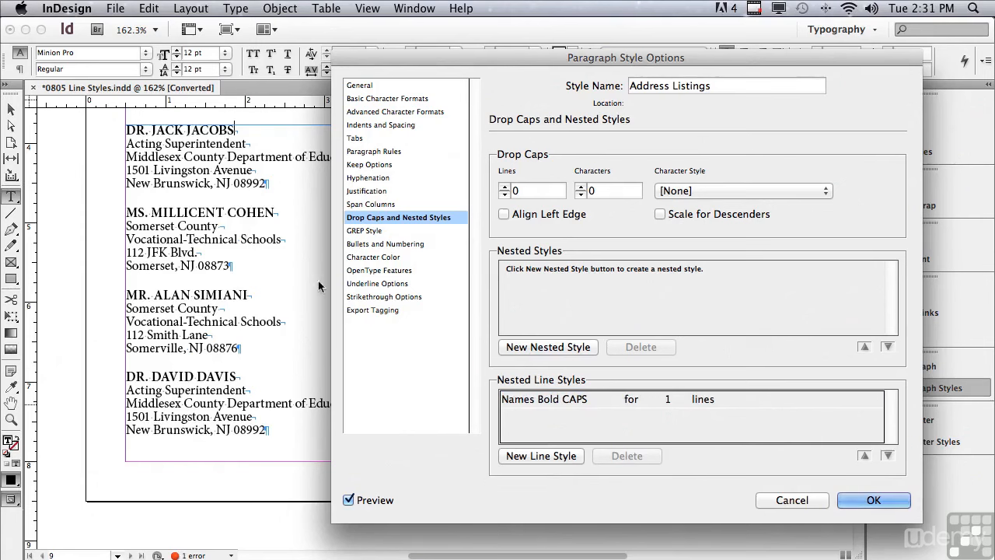
- Add a second nested line style to Address Listings using Bold Italic for 2 lines
{"action": "left_click", "coordinate": [518, 457]}
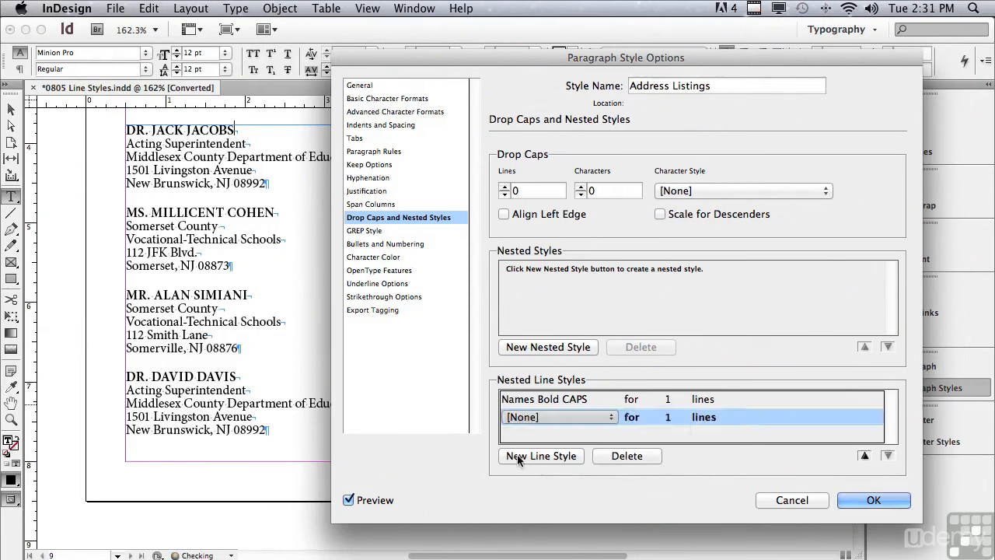
{"action": "left_click", "coordinate": [512, 417]}
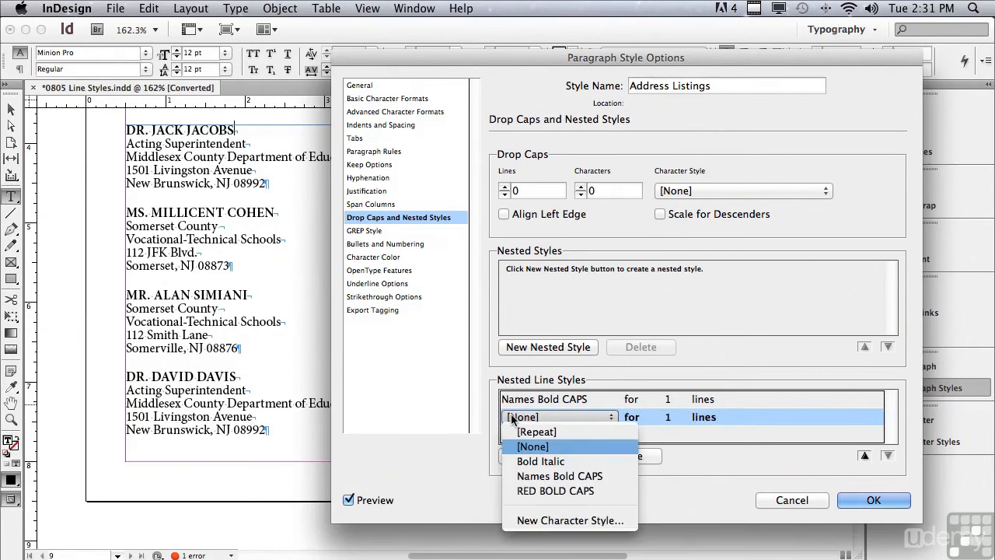
{"action": "left_click", "coordinate": [516, 461]}
{"action": "left_click", "coordinate": [672, 418]}
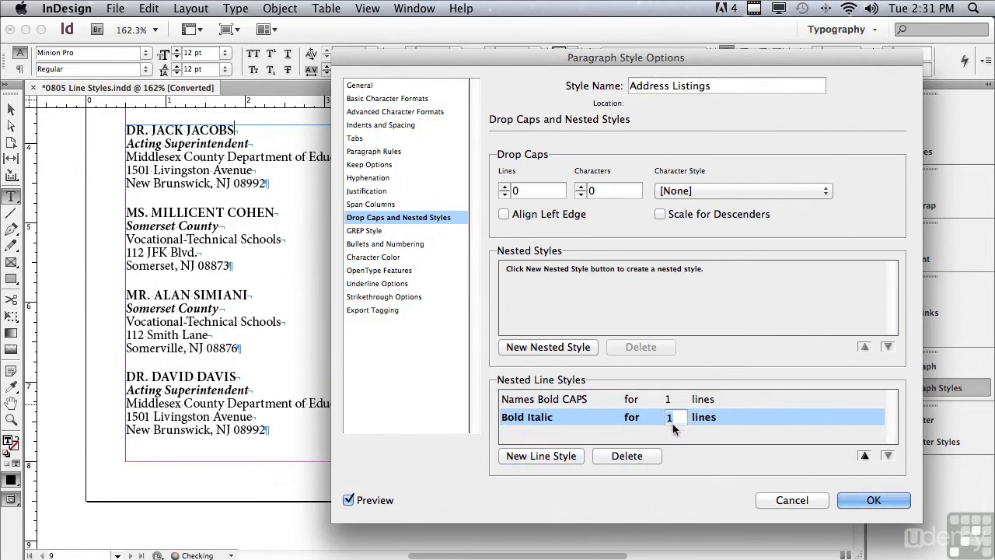
{"action": "type", "text": "2"}
{"action": "left_click", "coordinate": [650, 441]}
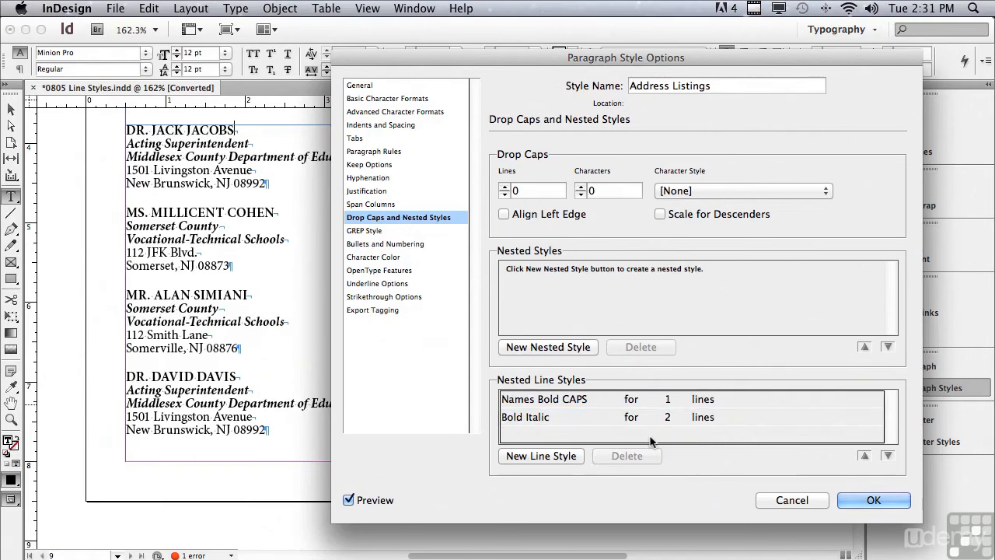